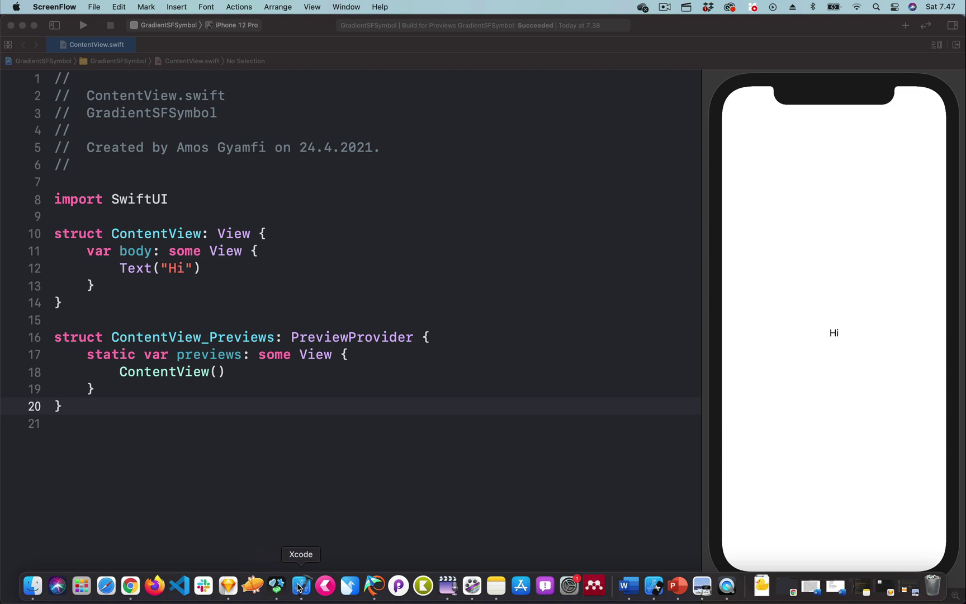
# - Search SF Symbols for 'grad' and copy the graduationcap.fill symbol name
pyautogui.click(277, 586)
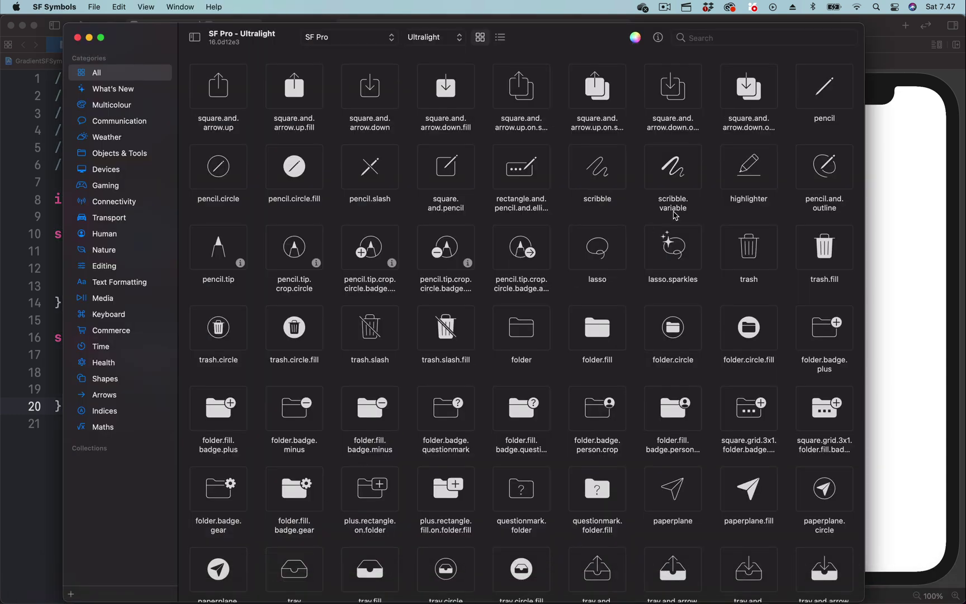
pyautogui.click(719, 39)
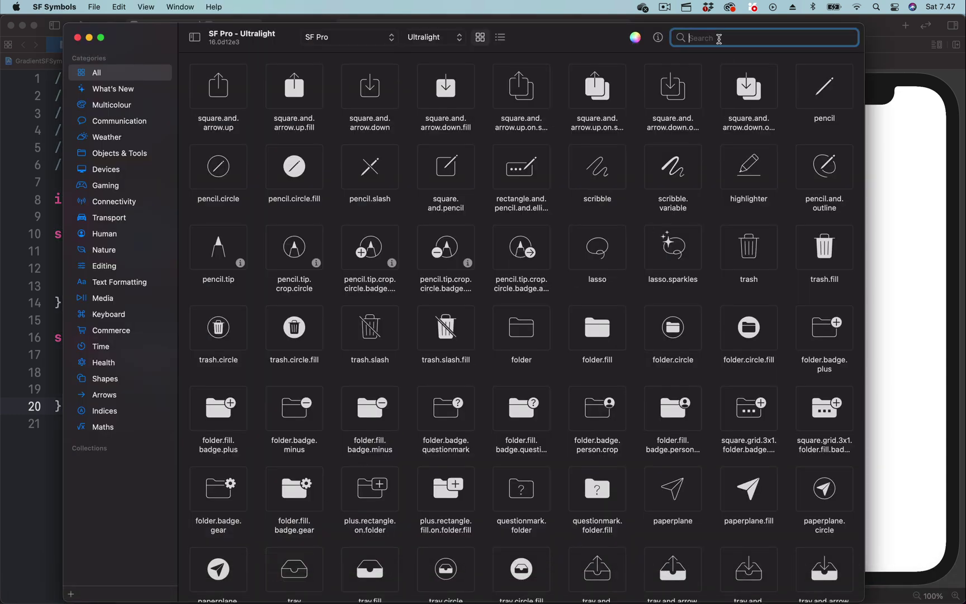
pyautogui.write('grad')
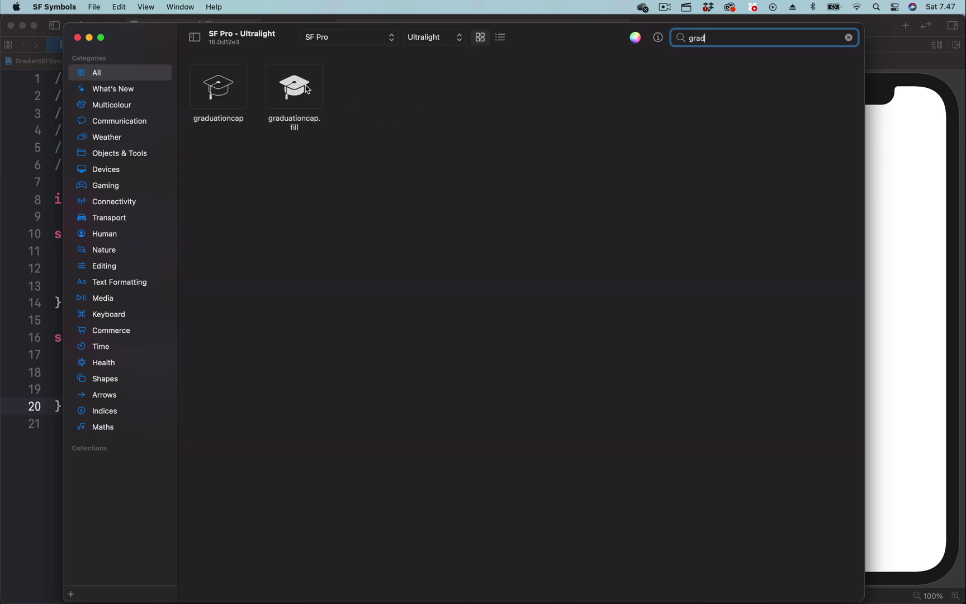
pyautogui.click(307, 89)
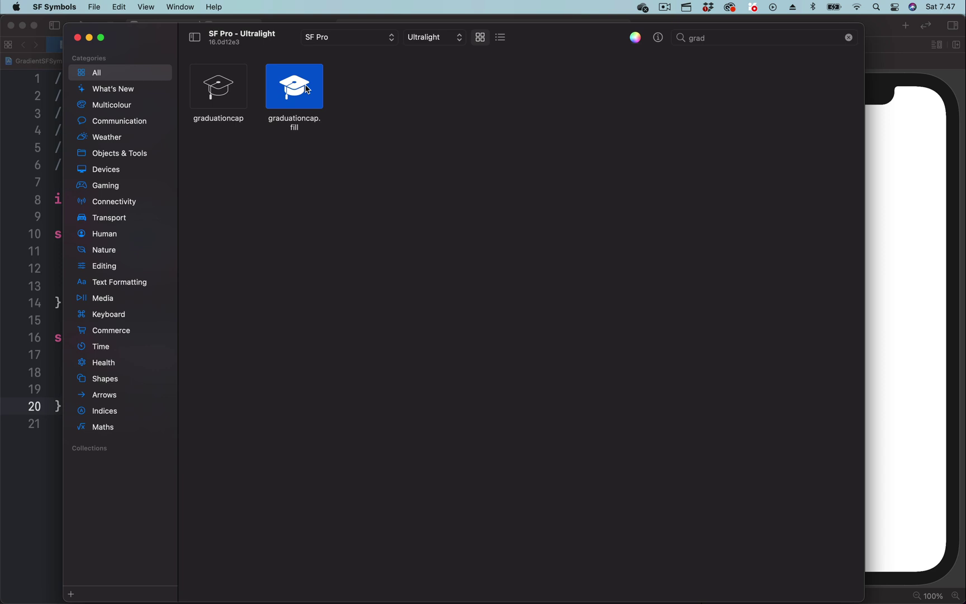
pyautogui.press('super+c')
# - Replace Text("Hi") with Image(systemName: "graduationcap.fill") using autocomplete and the pasted name
pyautogui.click(902, 179)
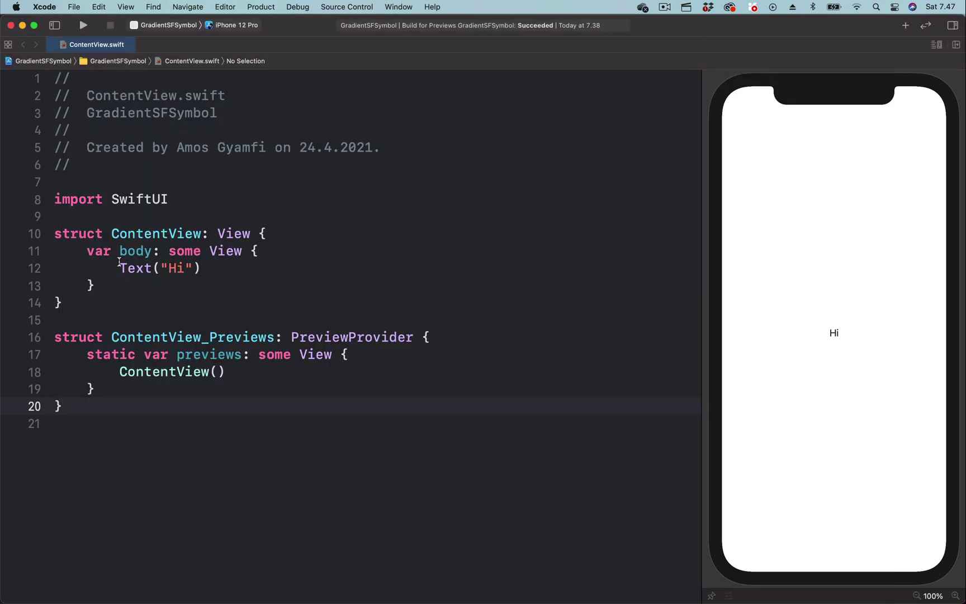
pyautogui.moveTo(113, 267); pyautogui.dragTo(214, 269)
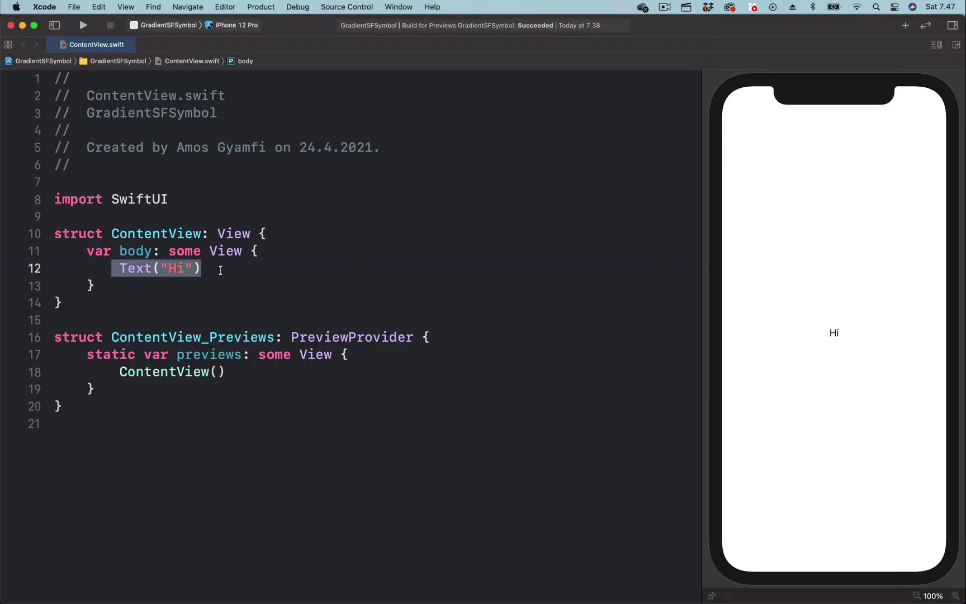
pyautogui.write('Ima')
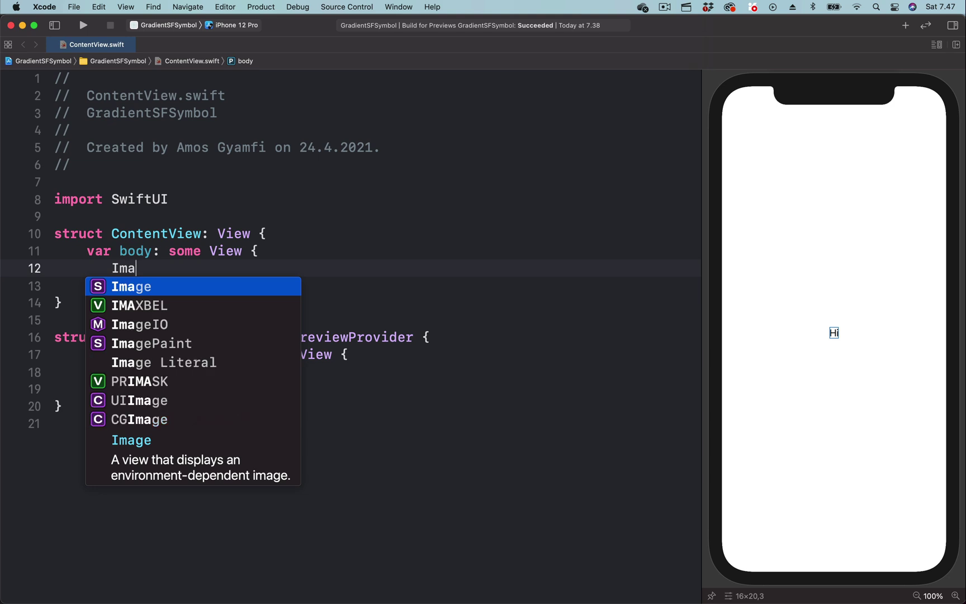
pyautogui.write('g')
pyautogui.press('Return')
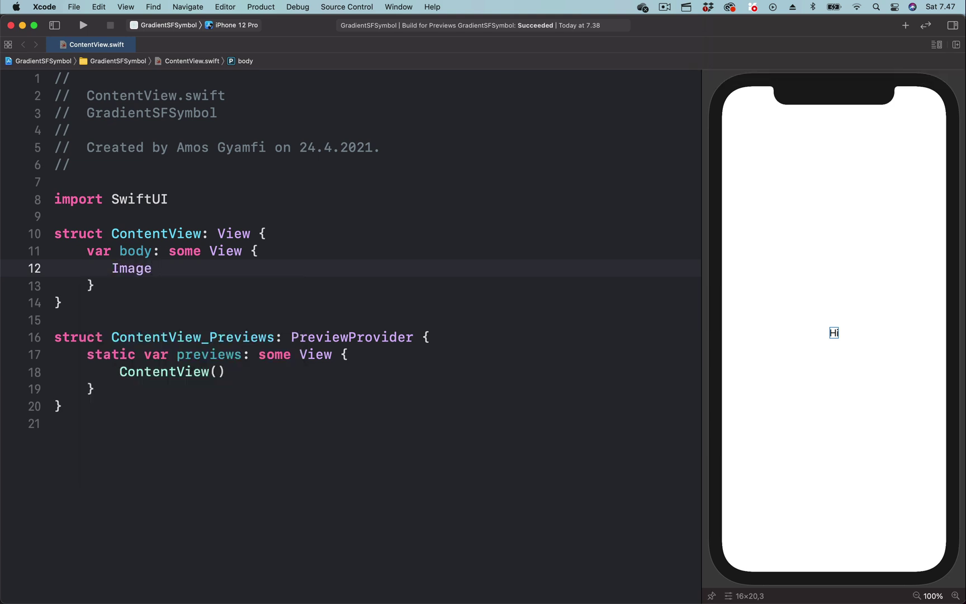
pyautogui.write('()')
pyautogui.press('Left')
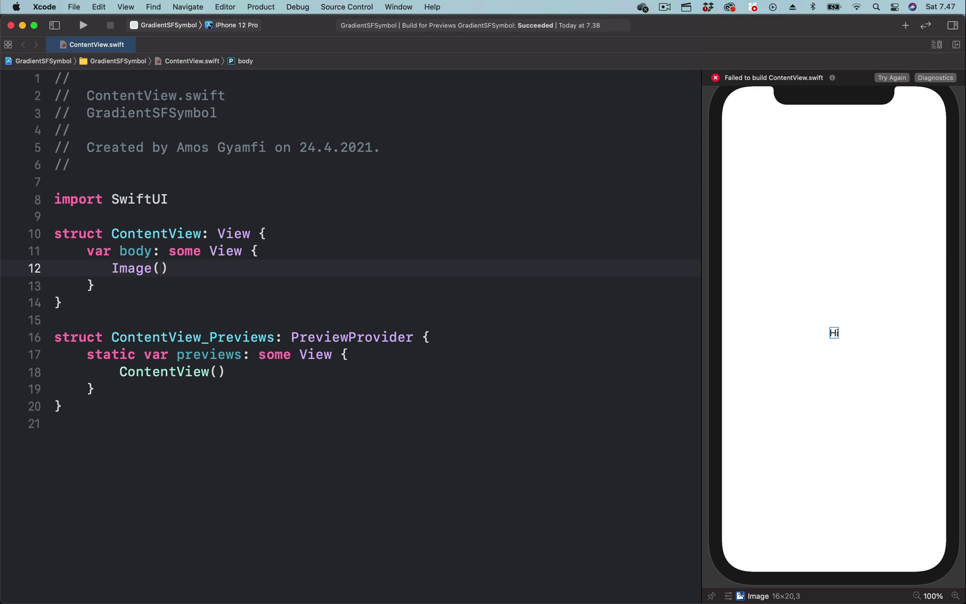
pyautogui.write('syst')
pyautogui.press('Return')
pyautogui.write('"')
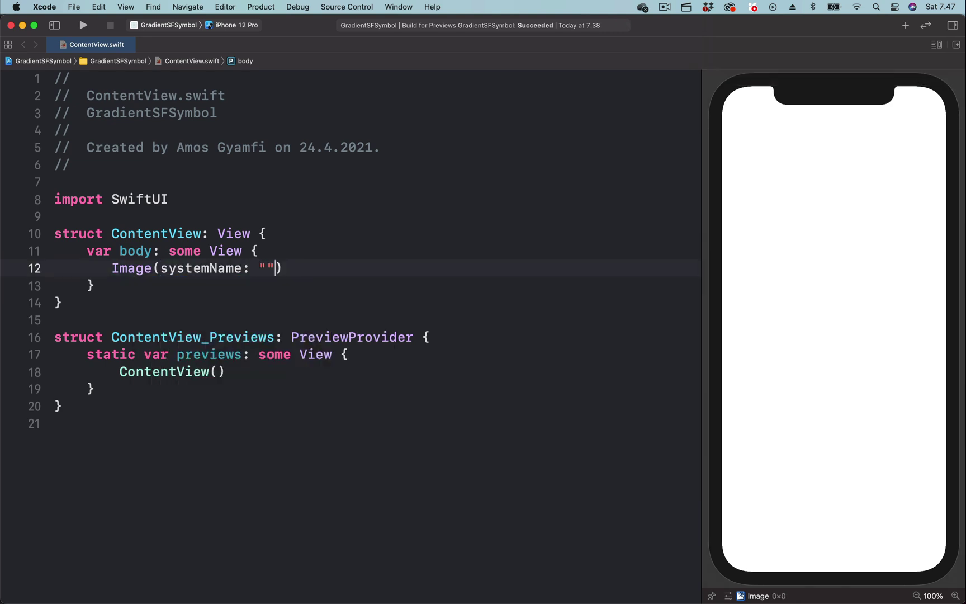
pyautogui.press('super+v')
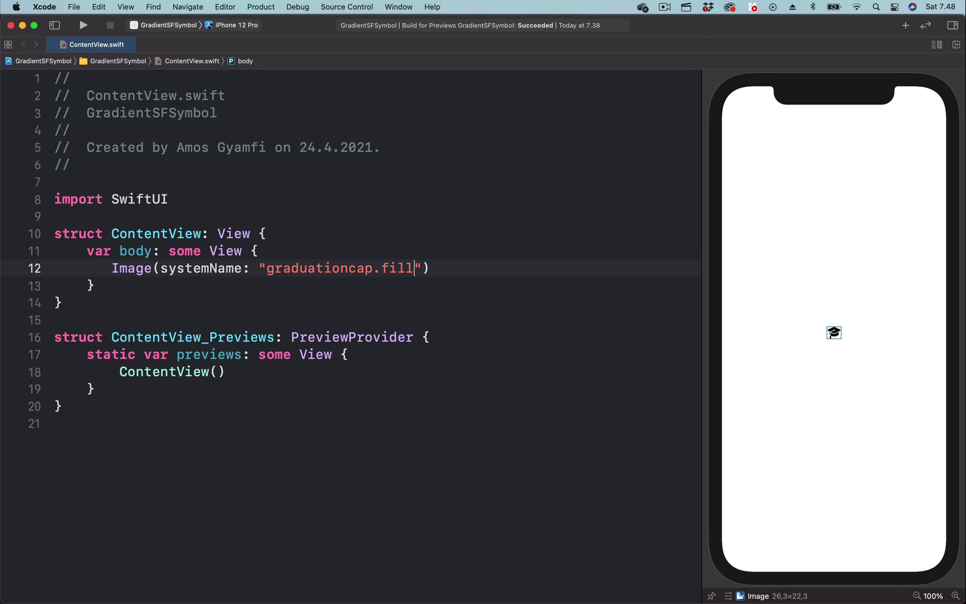
# - Give the graduation cap image a .font(.system(size: 128)) modifier
pyautogui.click(866, 368)
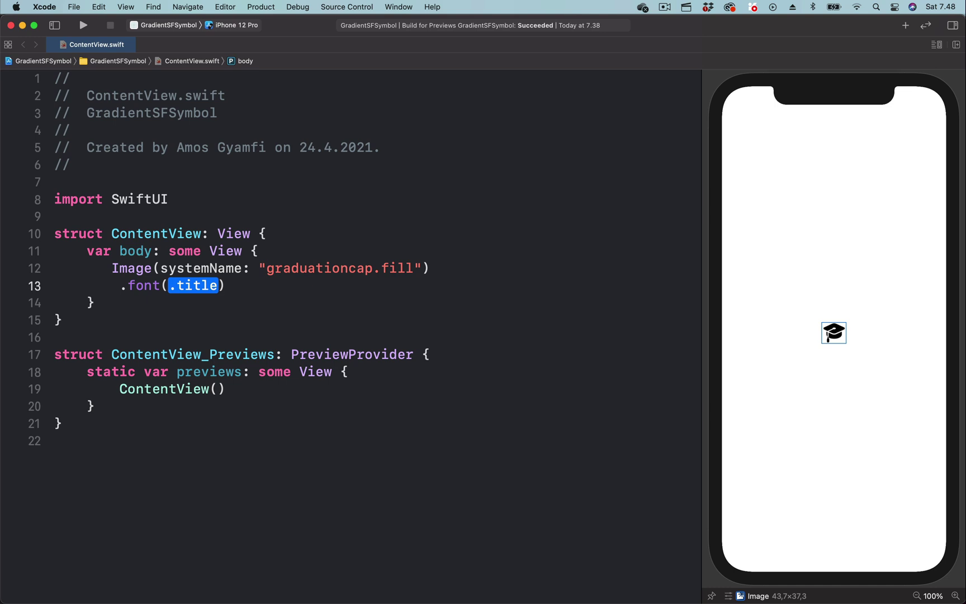
pyautogui.write('.syst')
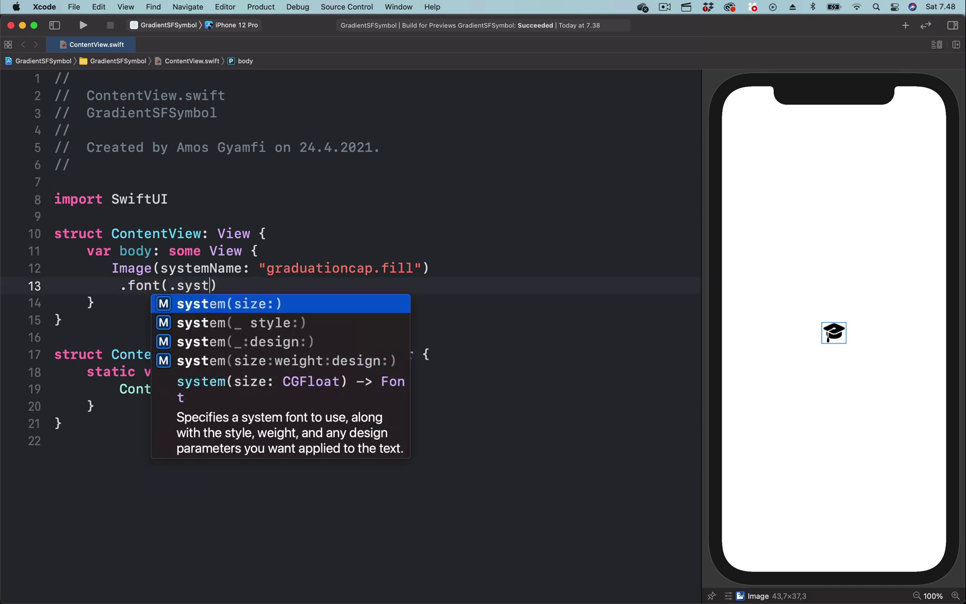
pyautogui.press('Down')
pyautogui.press('Up')
pyautogui.press('Return')
pyautogui.write('128')
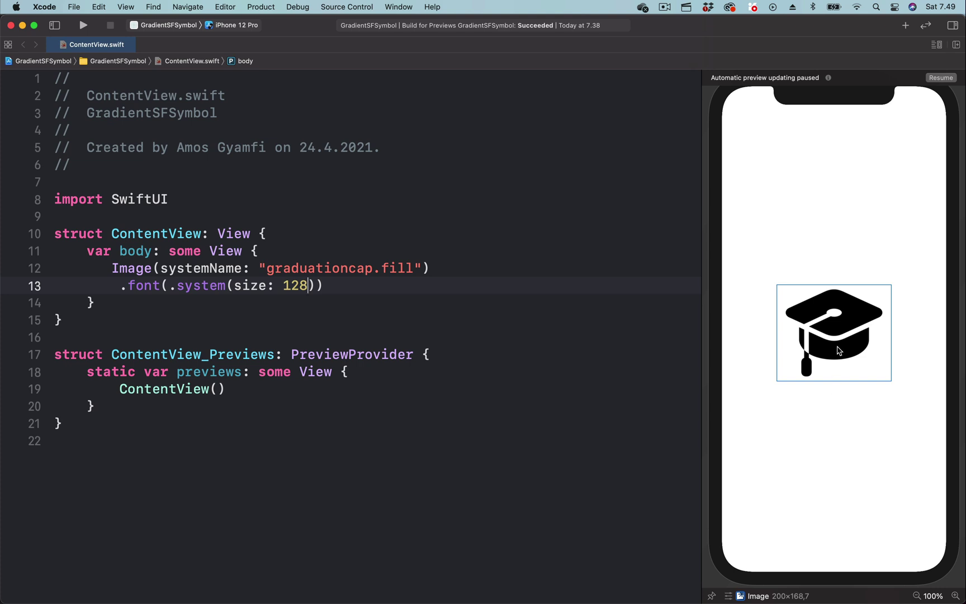
pyautogui.click(368, 294)
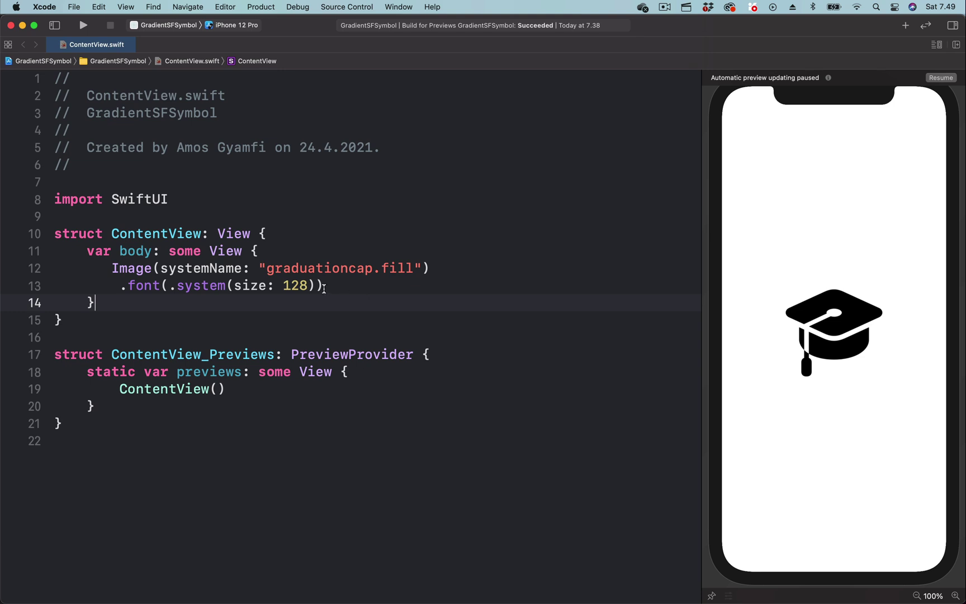
# - Swap the Image and font lines for a red-to-blue, leading-to-trailing Linear Gradient from the Library
pyautogui.moveTo(324, 286); pyautogui.dragTo(112, 267)
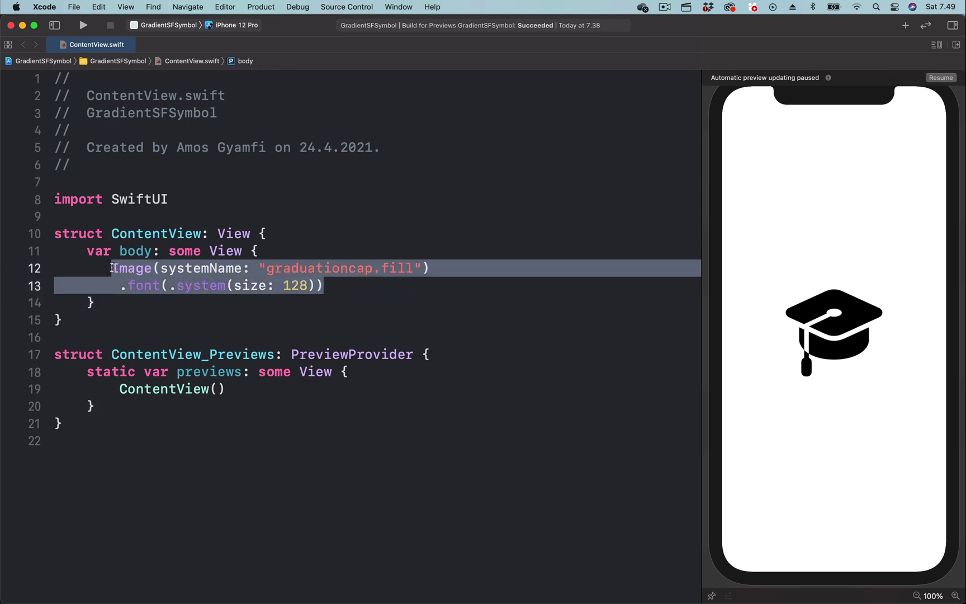
pyautogui.press('BackSpace')
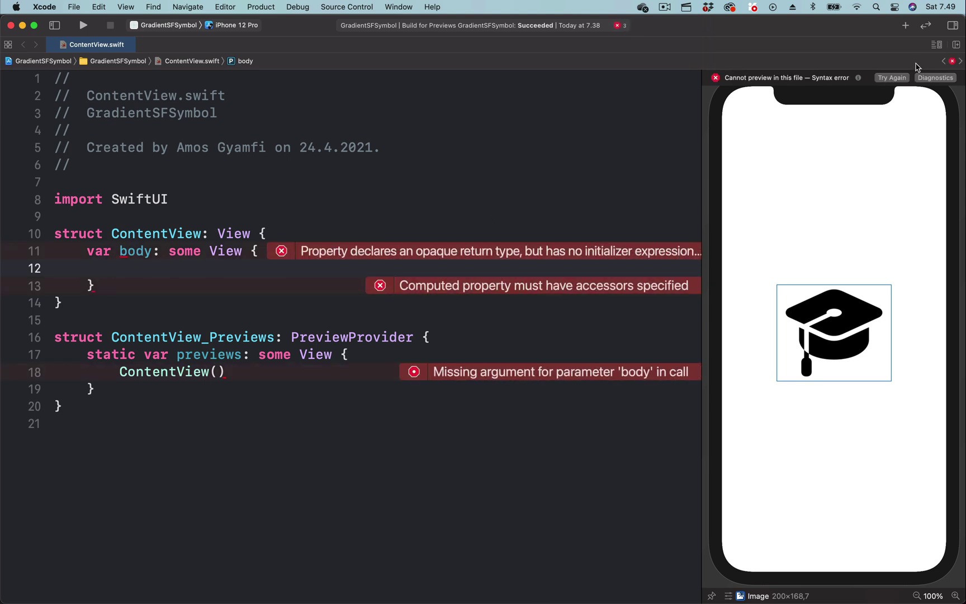
pyautogui.click(906, 25)
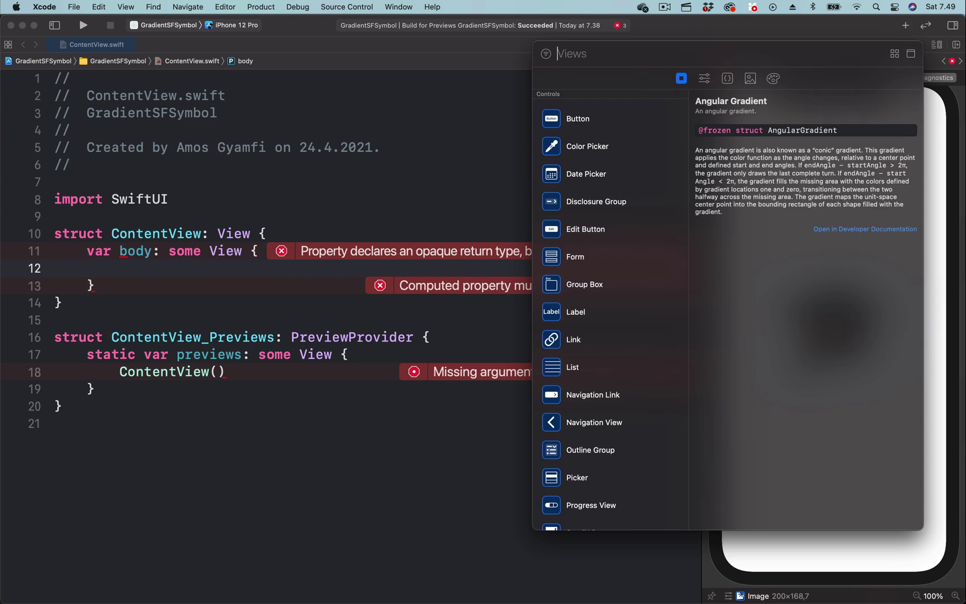
pyautogui.write('grad')
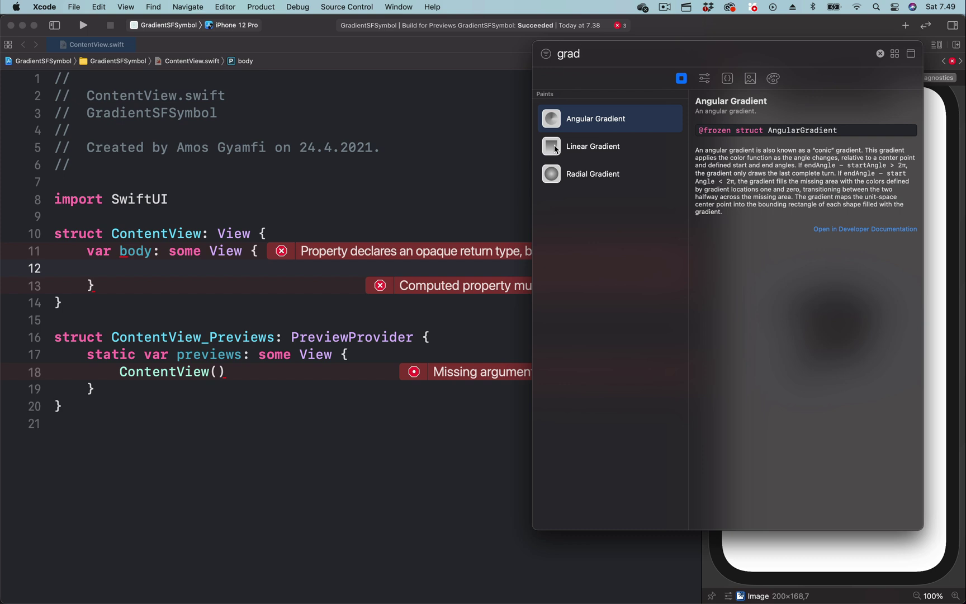
pyautogui.moveTo(555, 149); pyautogui.dragTo(302, 277)
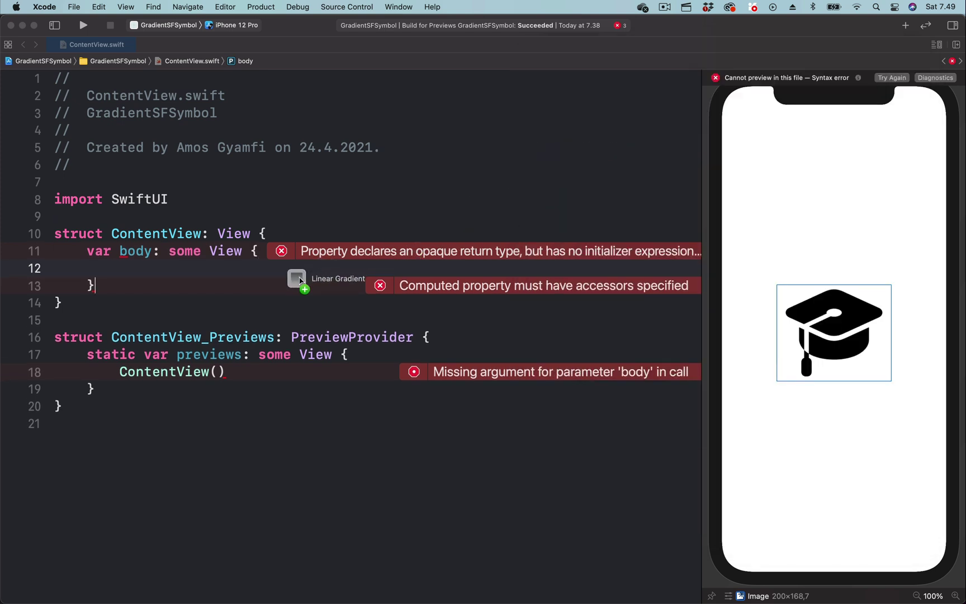
pyautogui.moveTo(302, 275); pyautogui.dragTo(312, 276)
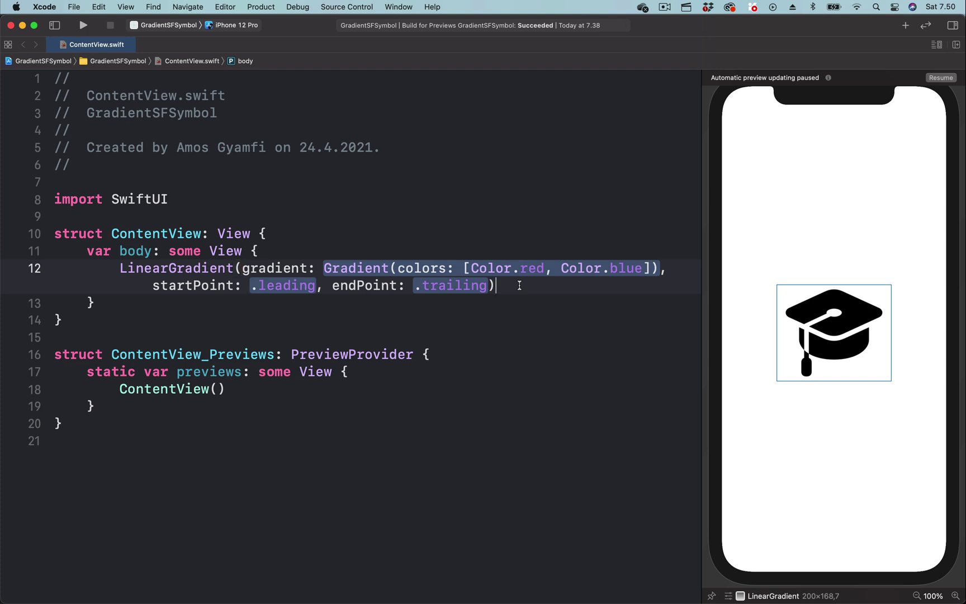
# - Add .frame(width: 170, height: 170, alignment: .center) to the LinearGradient
pyautogui.press('Return')
pyautogui.write('.fr')
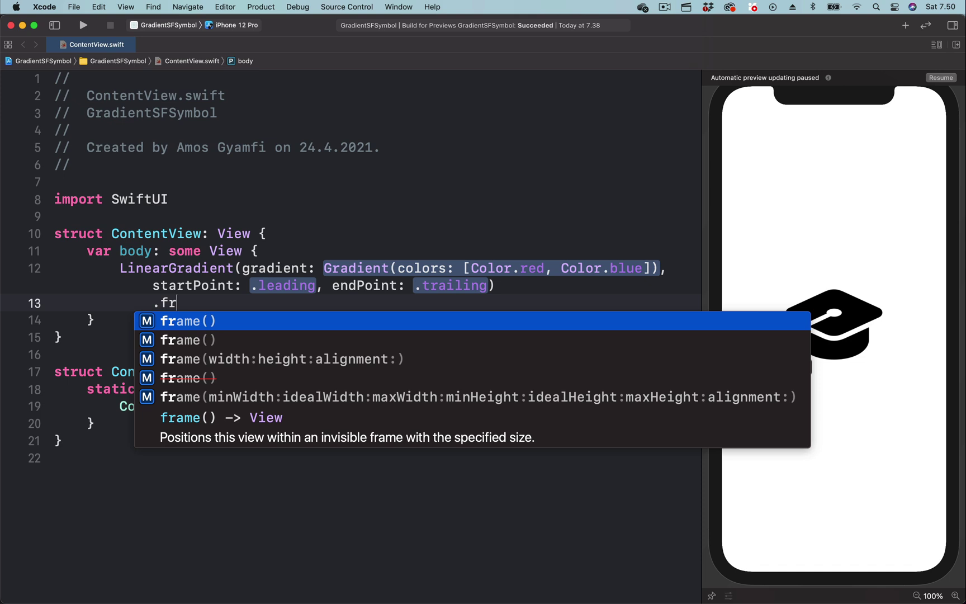
pyautogui.write('a')
pyautogui.press('Return')
pyautogui.write('wi')
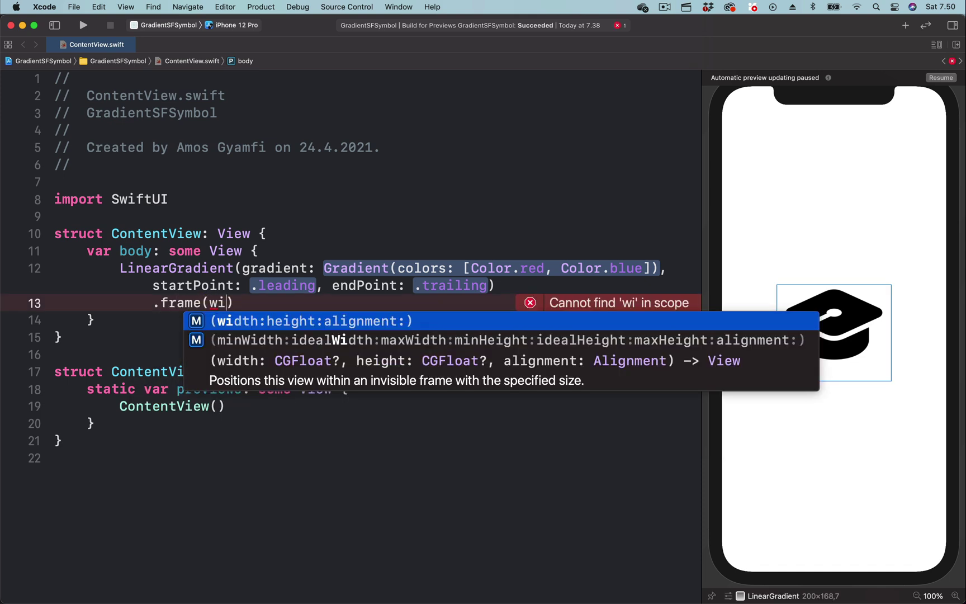
pyautogui.press('Return')
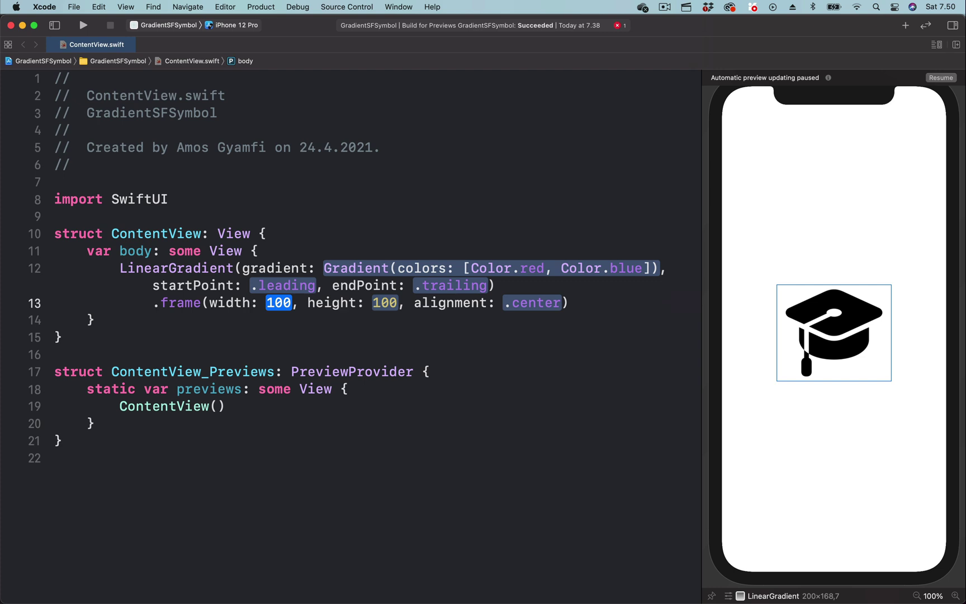
pyautogui.write('170')
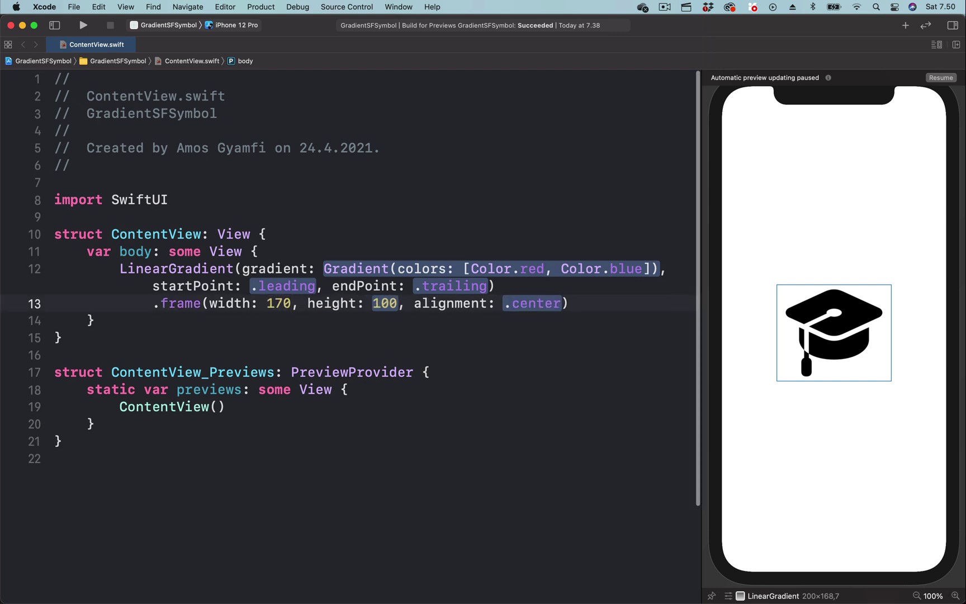
pyautogui.press('Tab')
pyautogui.write('170')
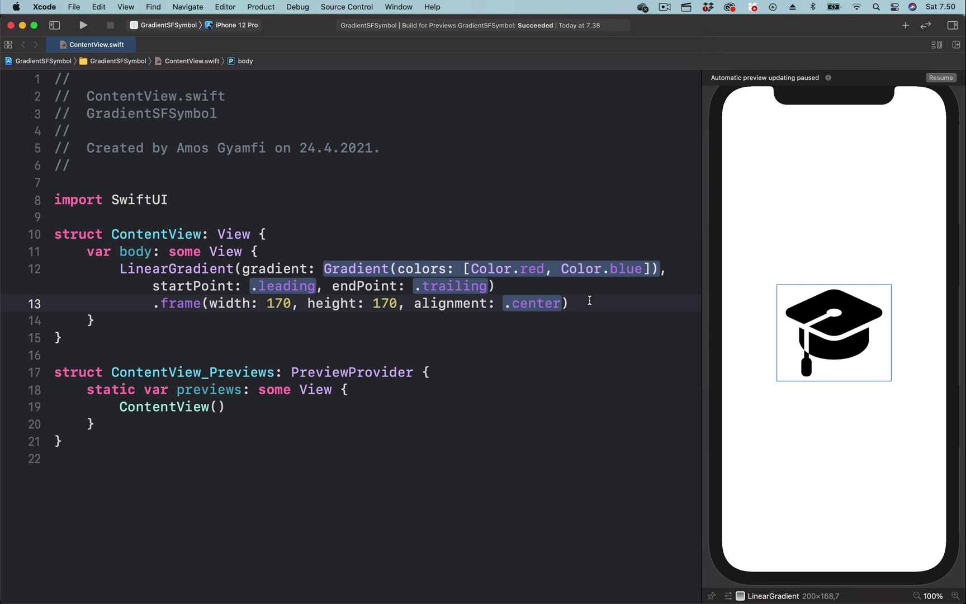
# - Mask the gradient with the pasted 128-point graduationcap.fill Image and resume the preview
pyautogui.press('Return')
pyautogui.write('.')
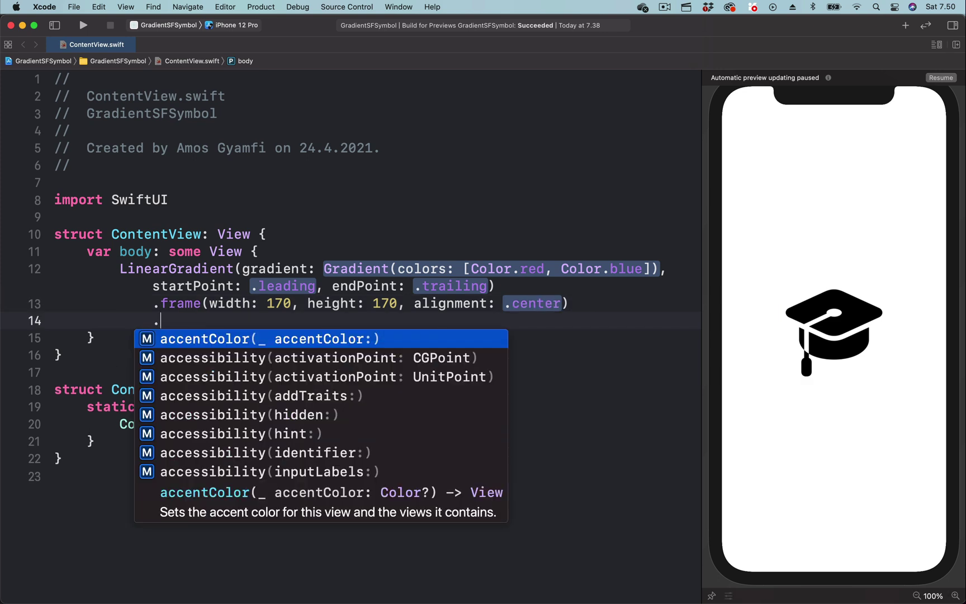
pyautogui.write('mask')
pyautogui.press('Return')
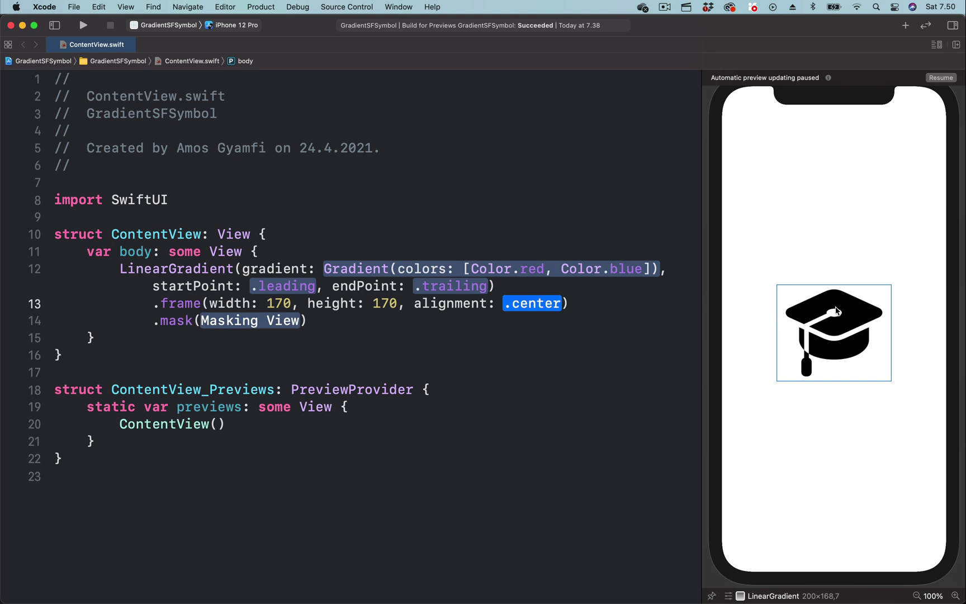
pyautogui.click(253, 321)
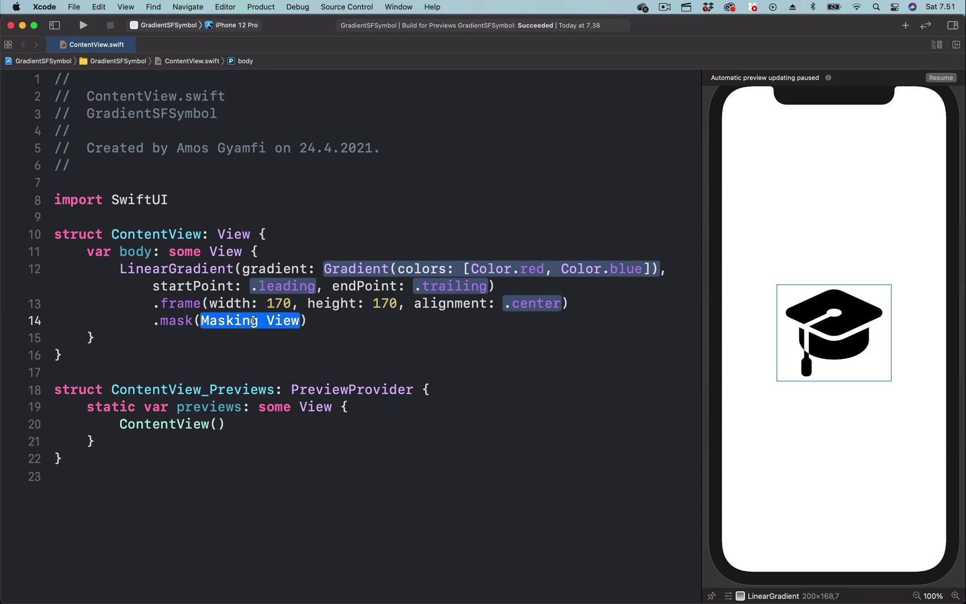
pyautogui.write('Image(systemName: "graduationcap.fill")                     .font(.system(size: 128))')
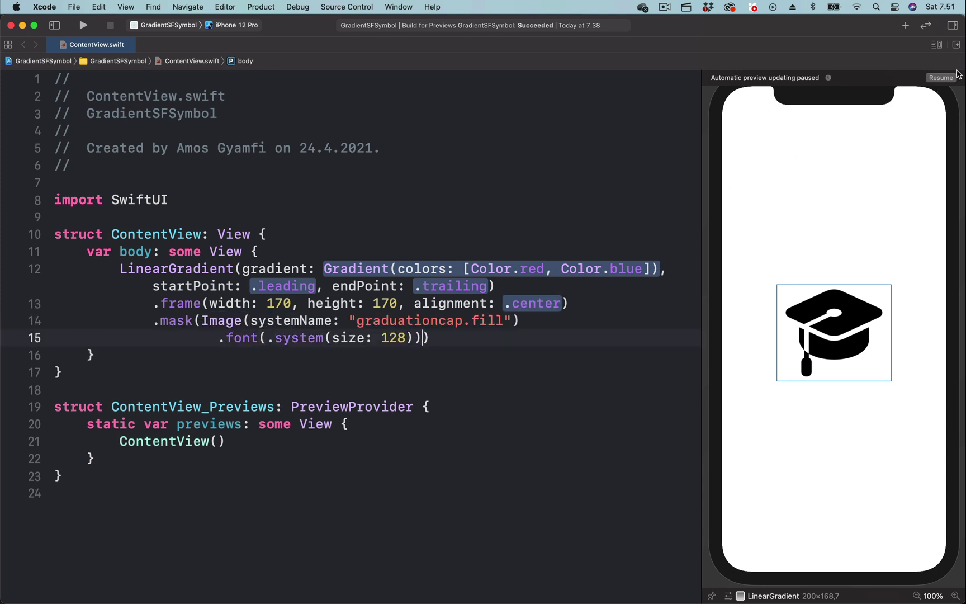
pyautogui.click(941, 78)
pyautogui.click(610, 426)
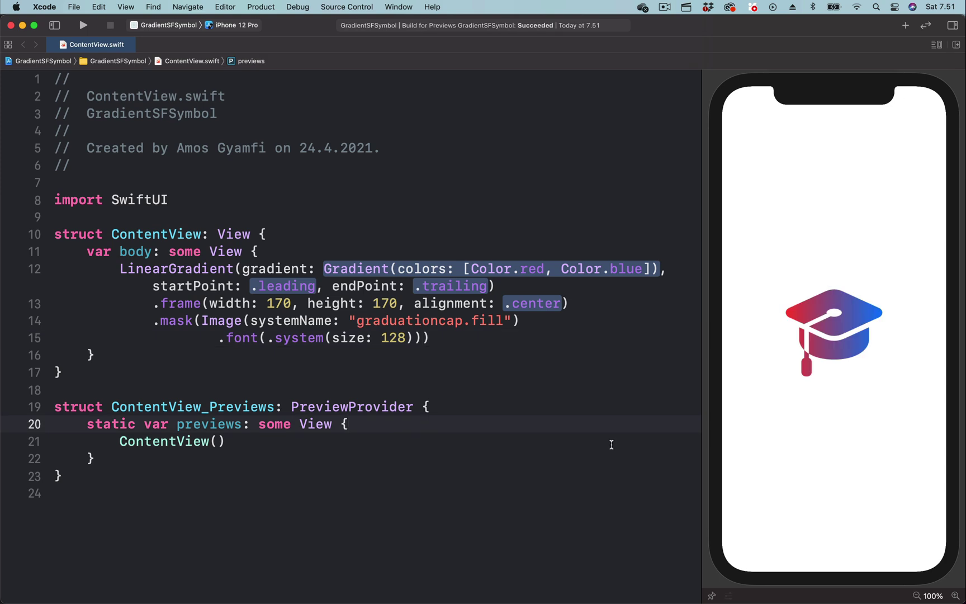